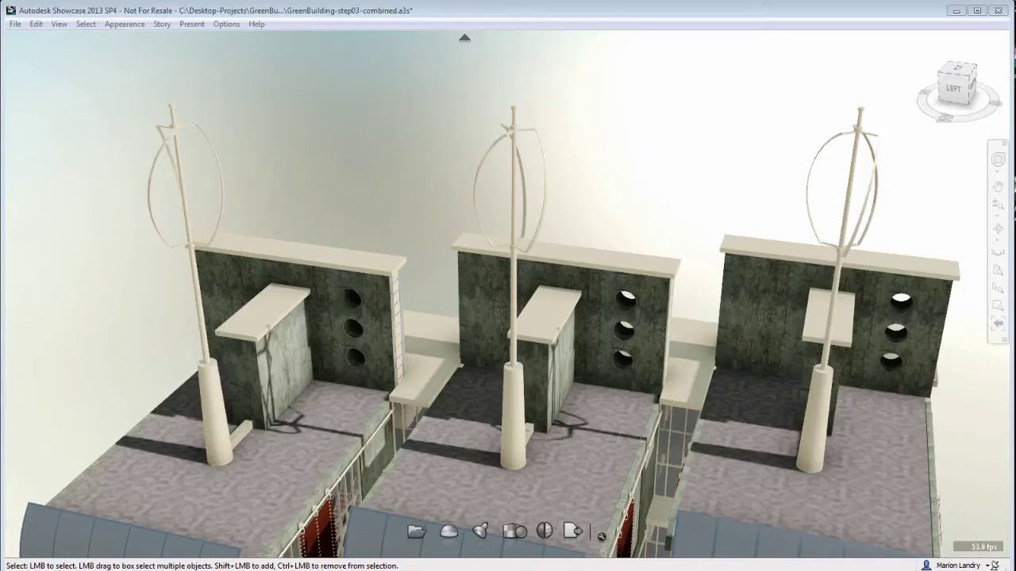
Select each of the three rooftop windmills in turn and compare where their pivots sit
left_click_drag(595, 479, 570, 441, "alt")
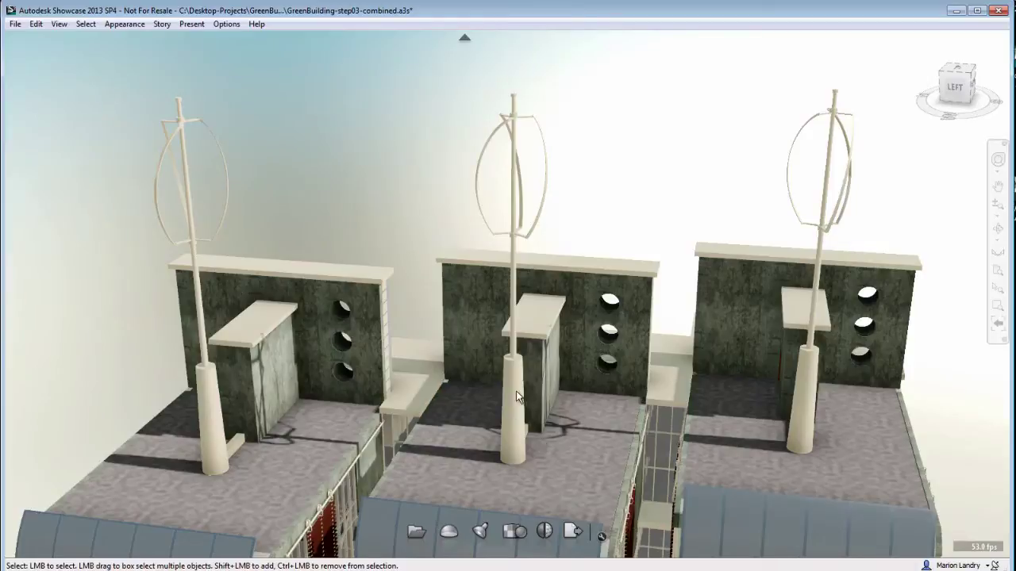
left_click_drag(516, 396, 424, 410, "alt")
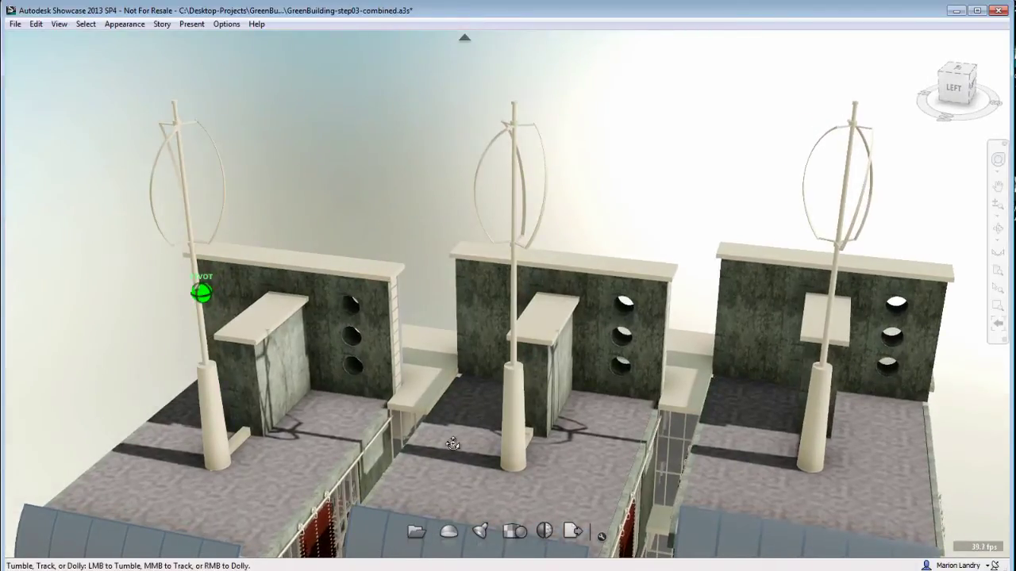
left_click_drag(452, 443, 484, 416)
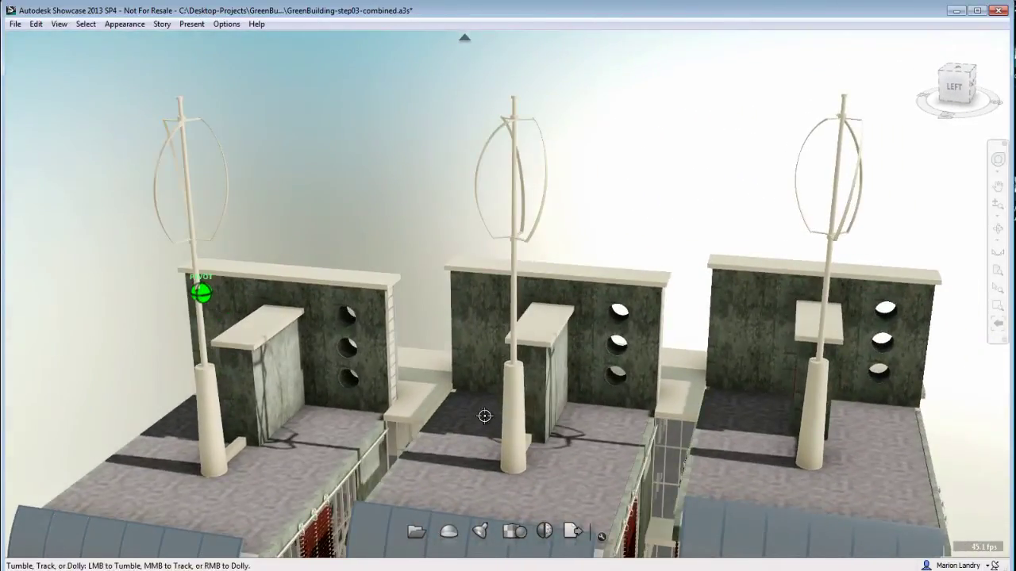
middle_click_drag(481, 332, 497, 309, "alt")
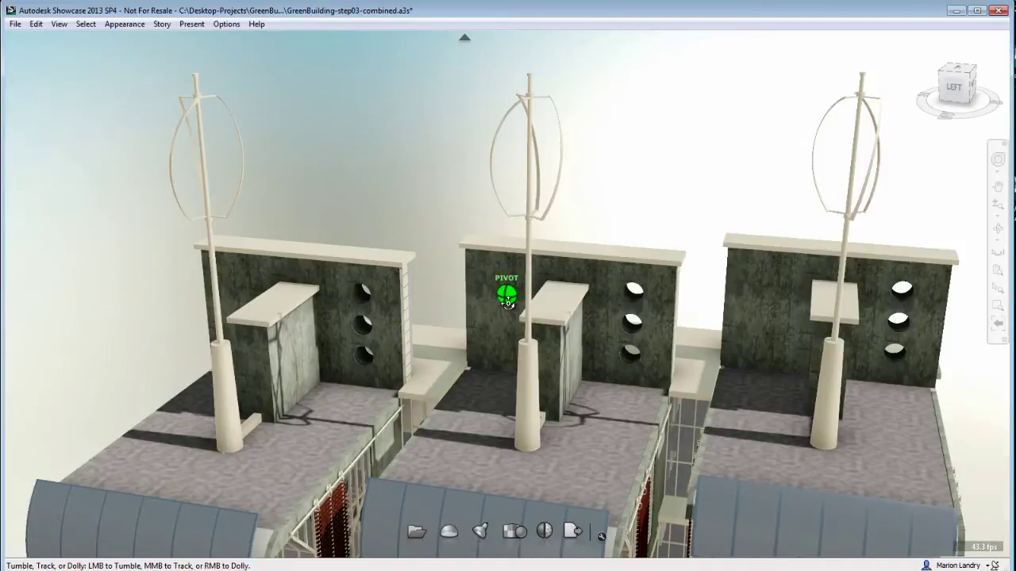
left_click(651, 289, "ctrl+alt")
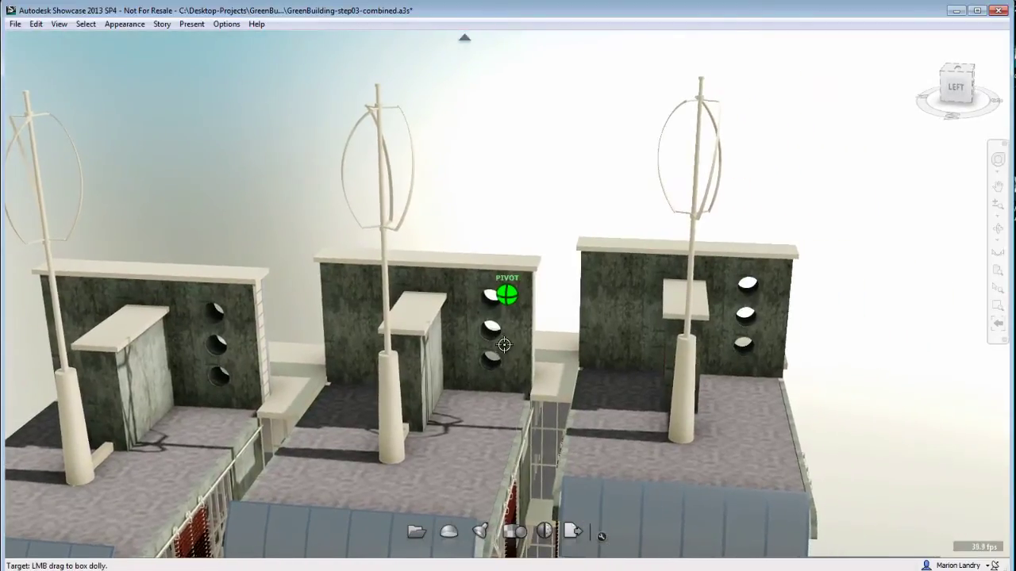
left_click_drag(493, 357, 331, 325, "alt")
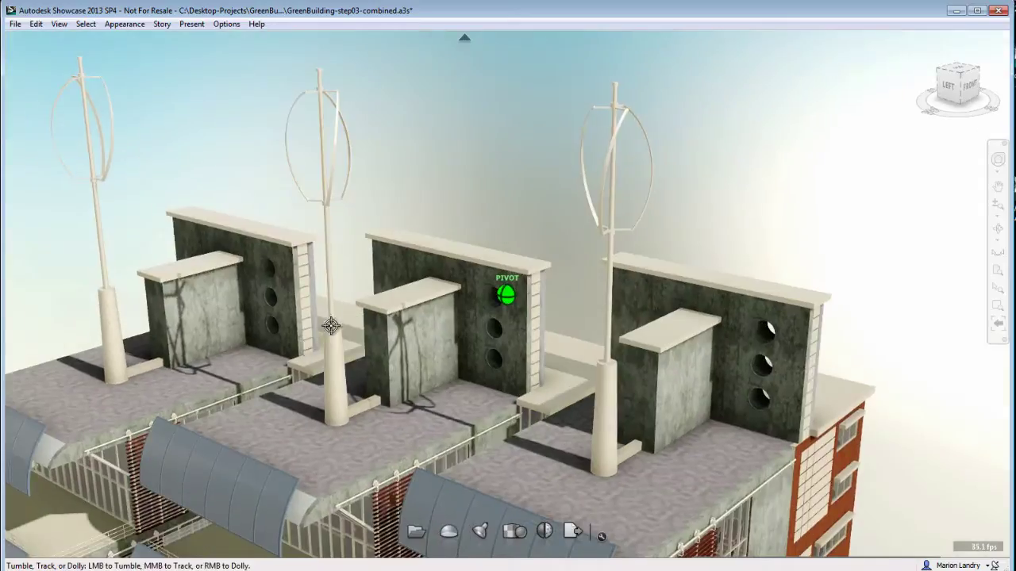
left_click(404, 293)
mouse_move(423, 397)
left_mouse_down()
mouse_move(561, 422)
mouse_move(677, 405)
mouse_move(571, 427)
left_mouse_up()
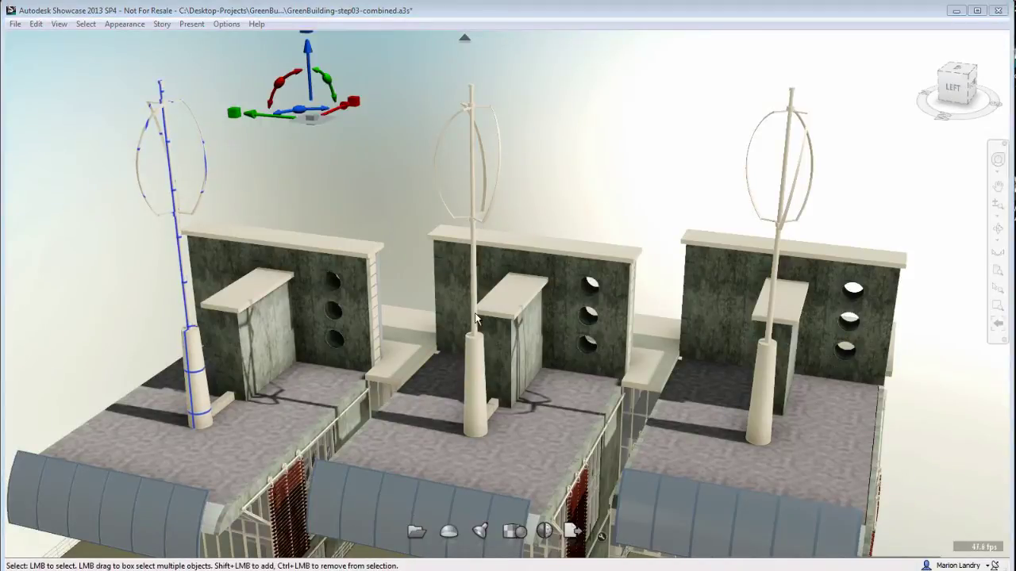
left_click(475, 293)
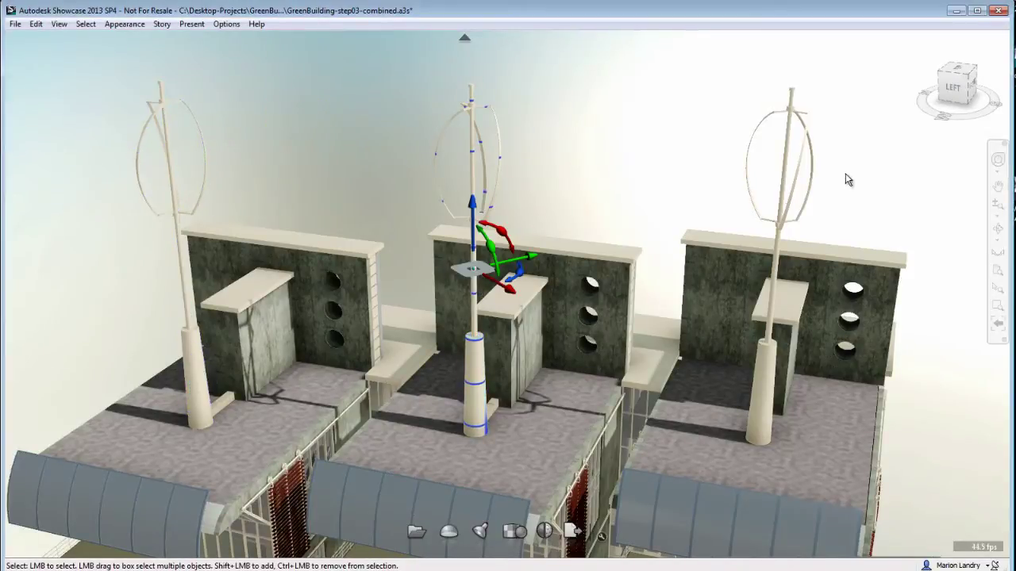
left_click(783, 176)
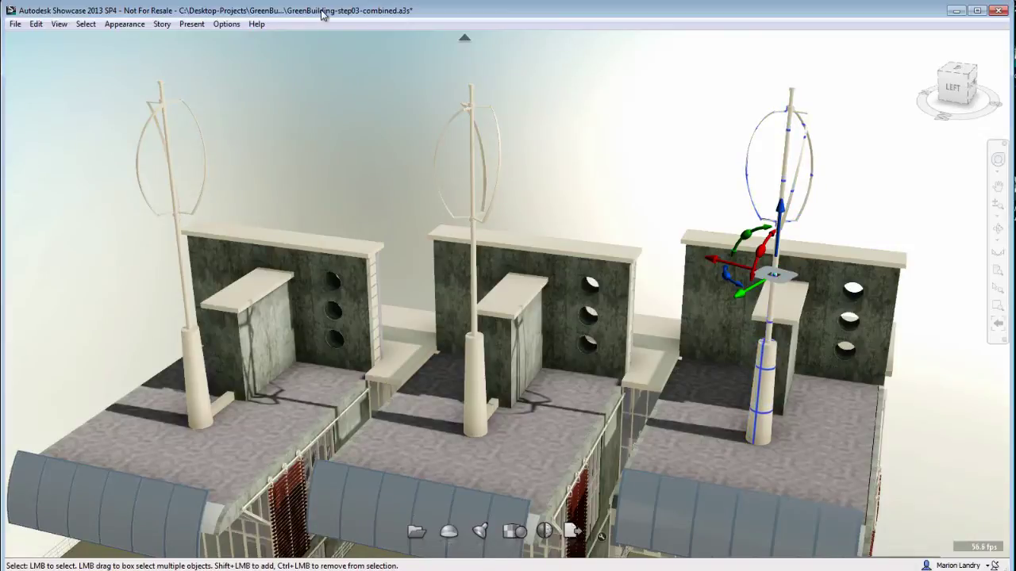
Play the Windmill02 turntable behavior with its turntable controls, stop it, and close the behaviors display
key("b")
right_click(49, 108)
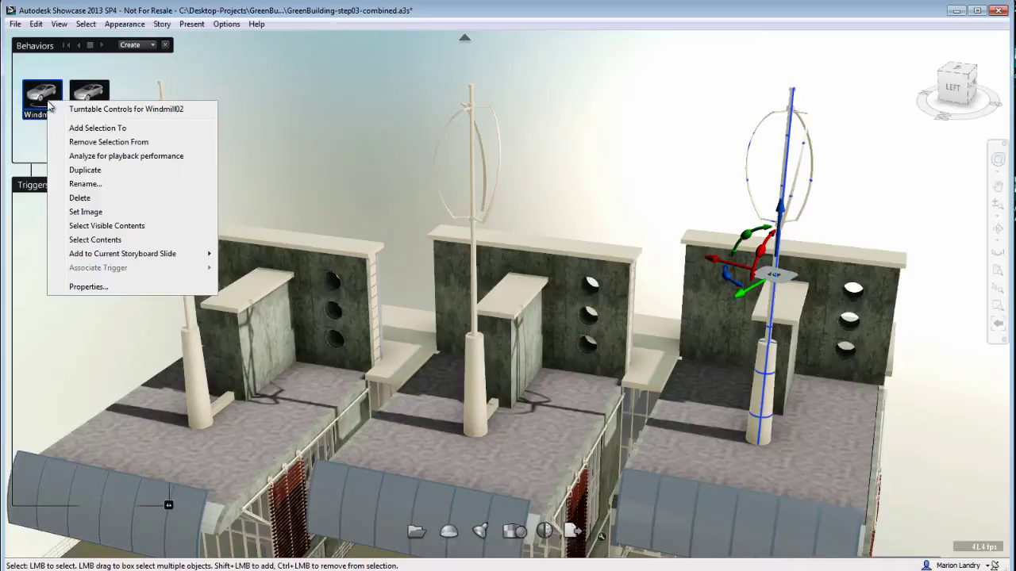
left_click(79, 108)
left_click(549, 301)
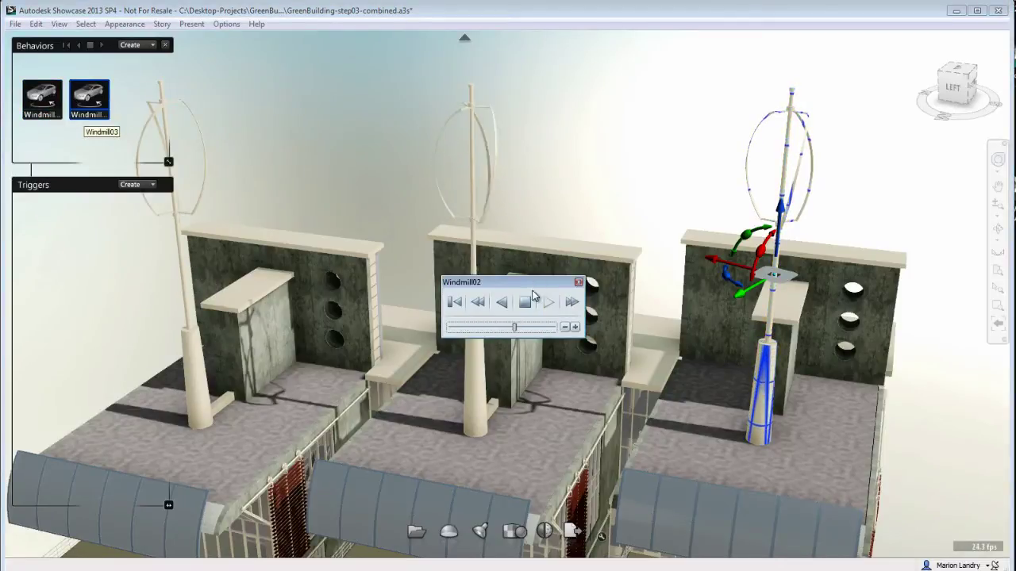
left_click_drag(476, 282, 145, 313)
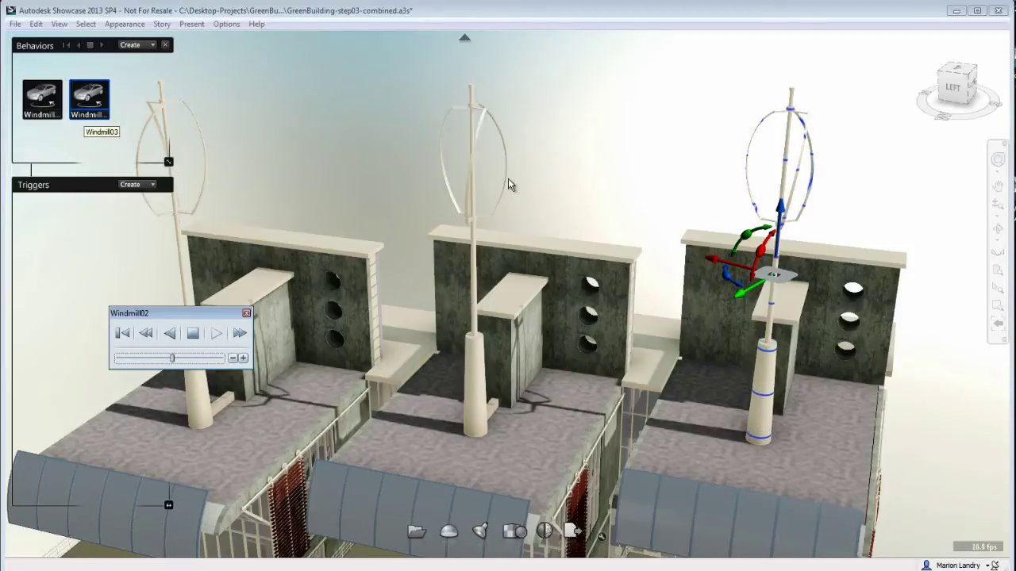
left_click(192, 333)
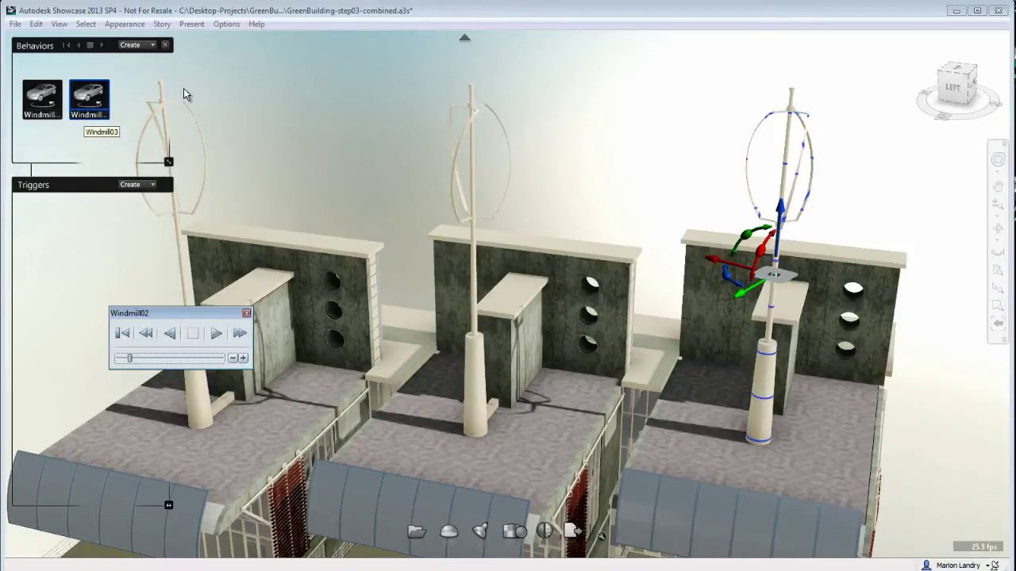
left_click(166, 44)
Try rotating the first windmill about its vertical axis around its off-centre pivot, and undo the rotation
left_click(177, 200)
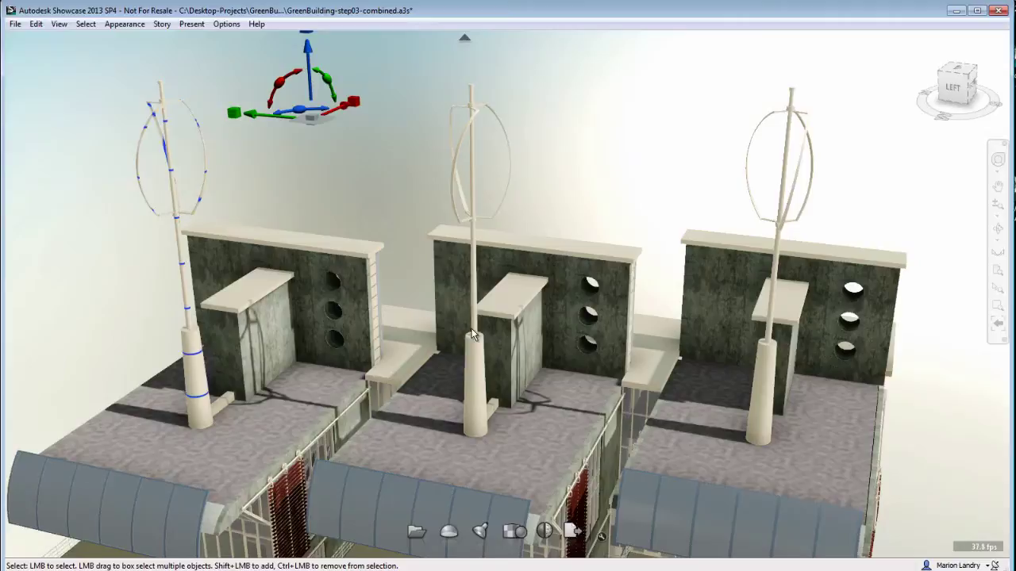
middle_click_drag(336, 326, 439, 333, "alt")
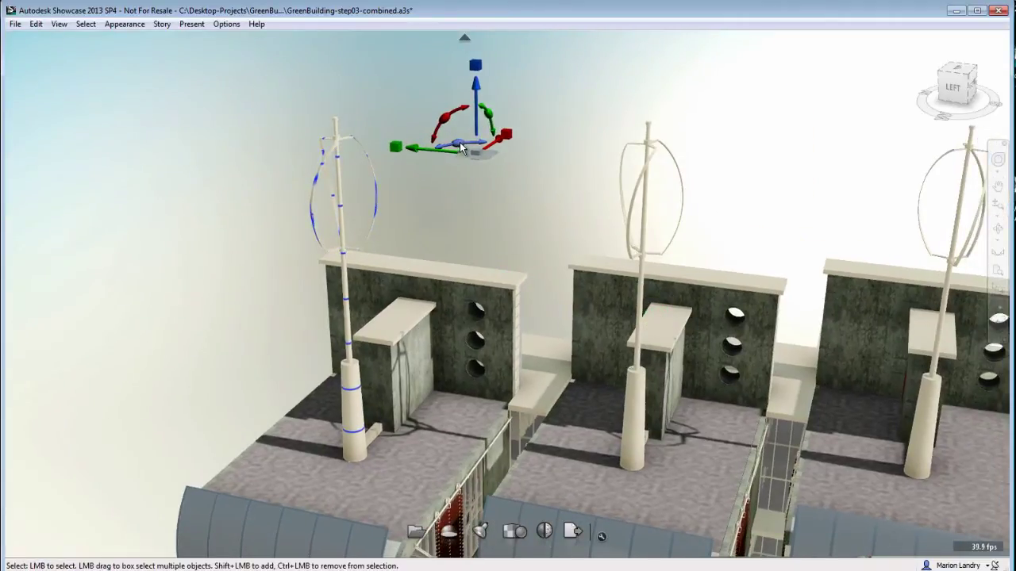
left_click_drag(463, 151, 496, 176)
key("ctrl+z")
Compare the pivots of the middle and first windmills and of the wall caps added to the selection, and clear the selection
left_click(642, 206)
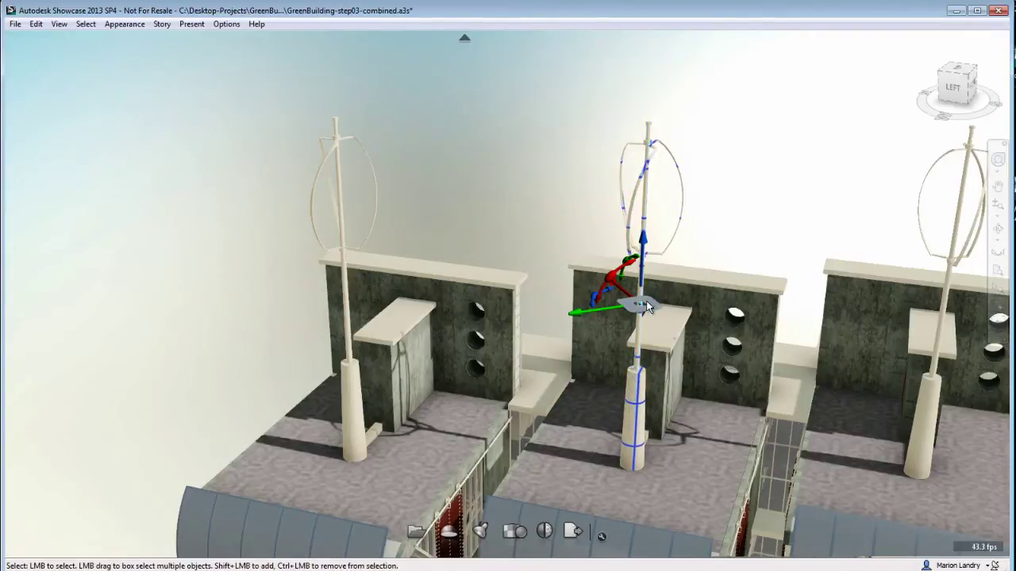
left_click(348, 375)
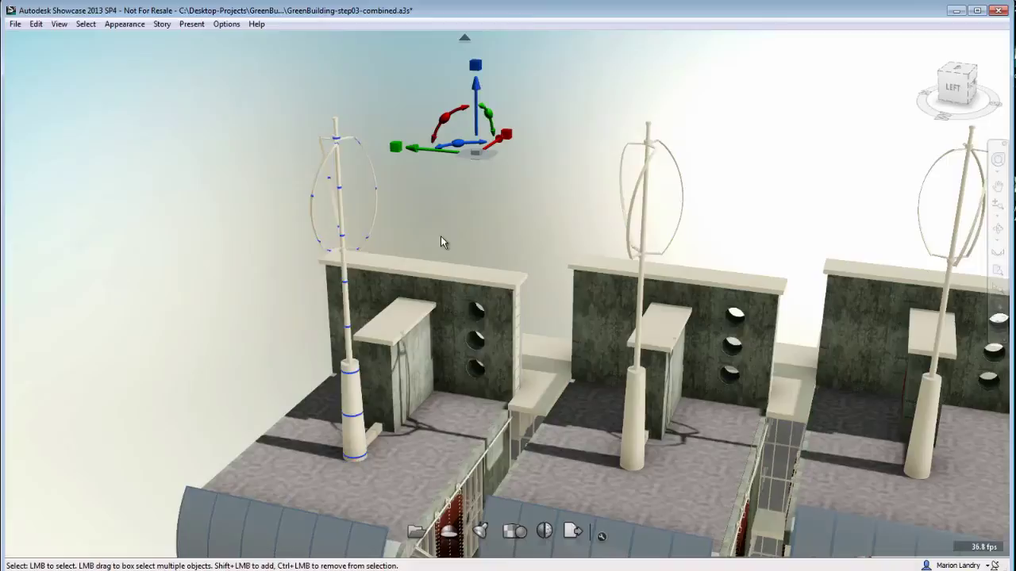
left_click(439, 273, "shift")
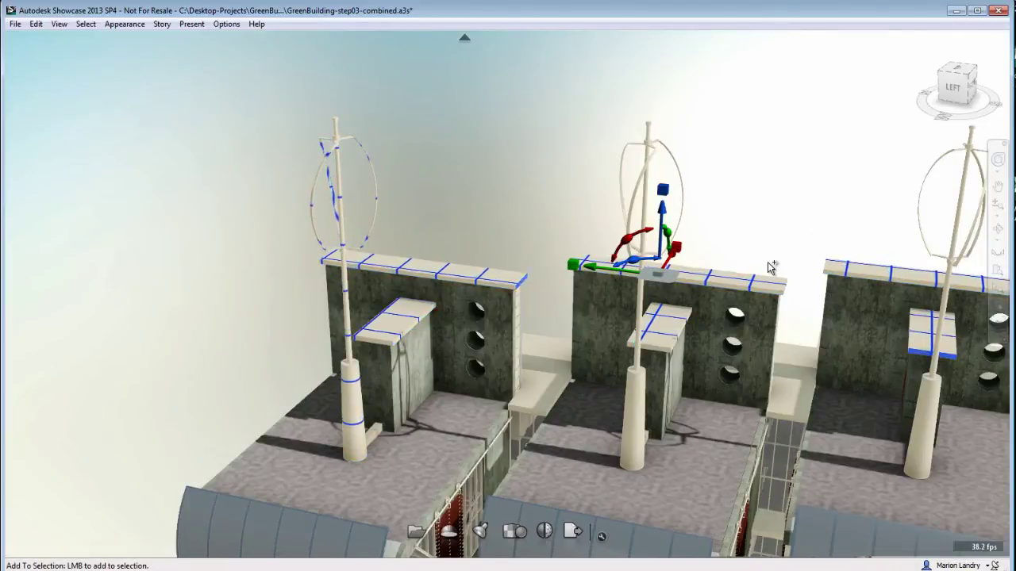
left_click(488, 186)
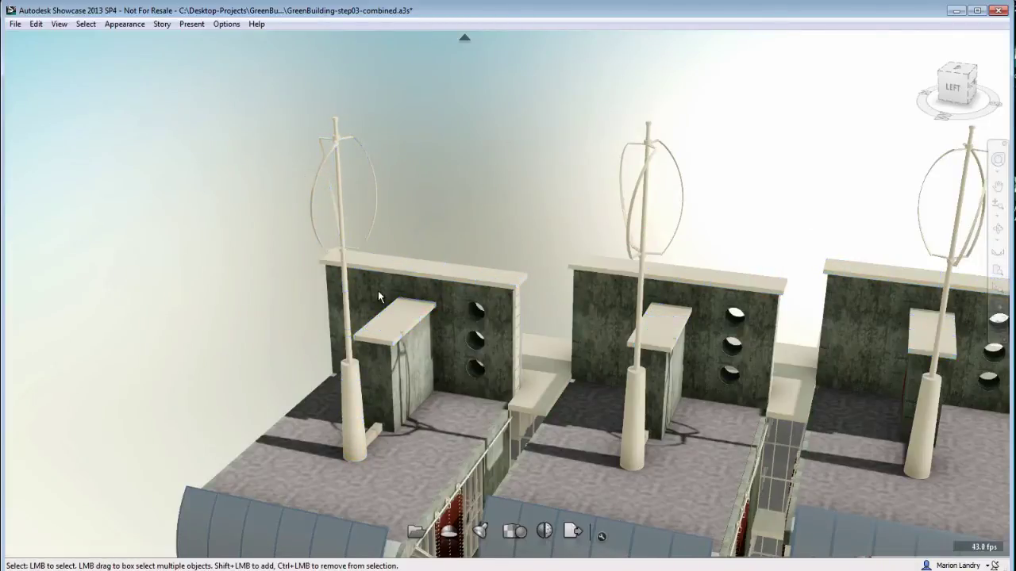
From the top view, rotate the first windmill about its off-centre pivot and undo the rotation
left_click(343, 246)
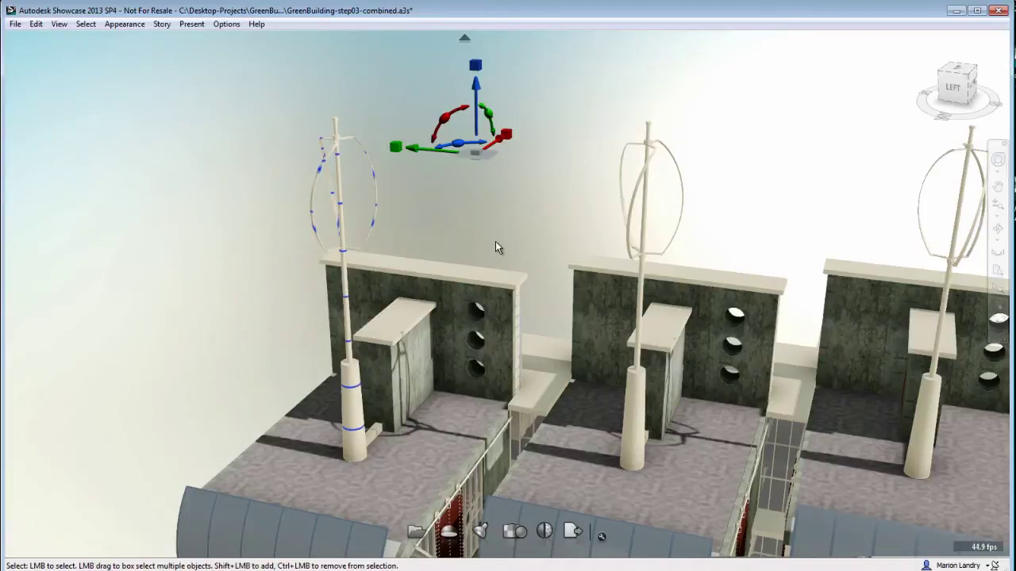
left_click(959, 69)
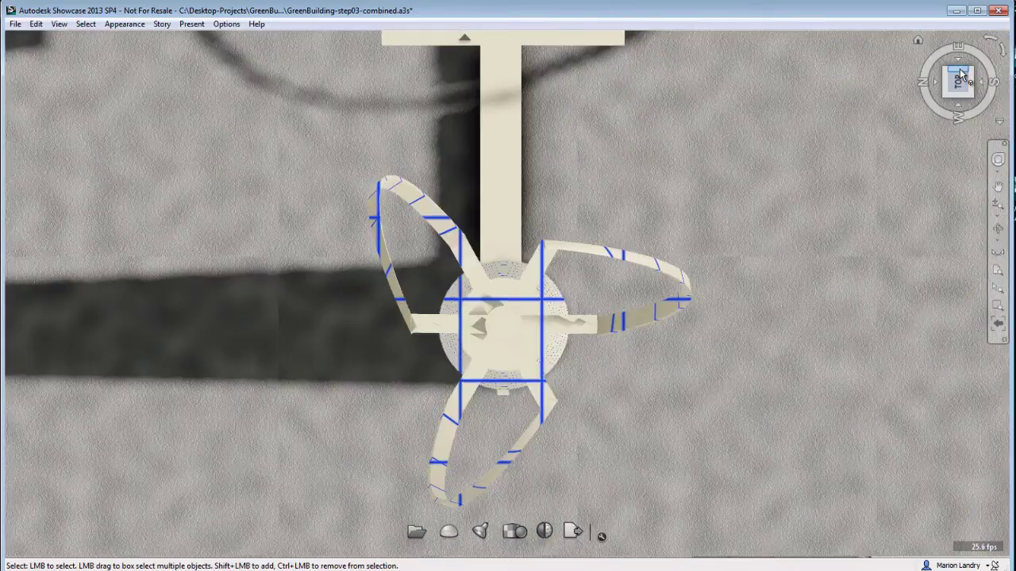
middle_click_drag(528, 346, 439, 422, "alt")
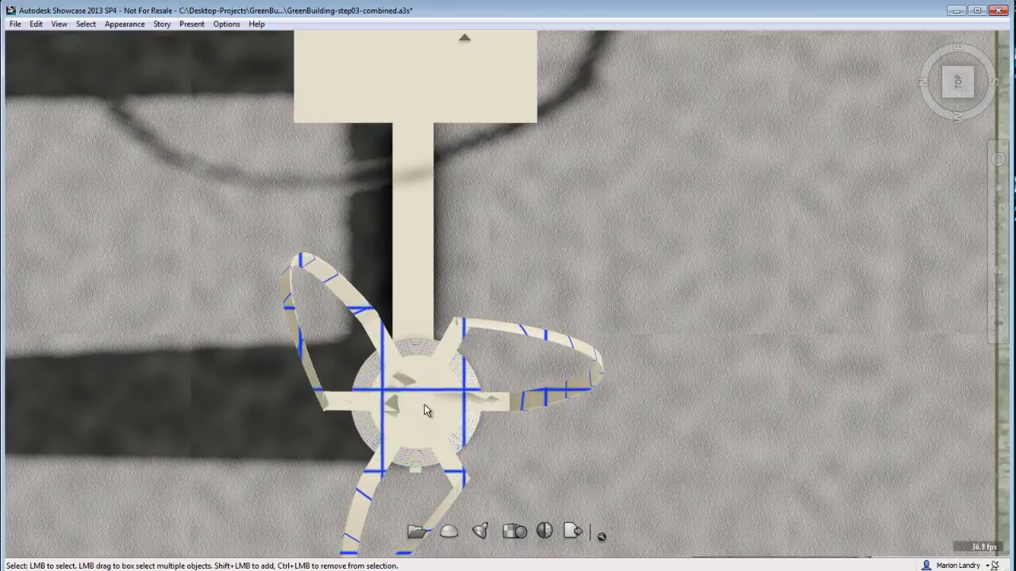
scroll(445, 423, "down", 6)
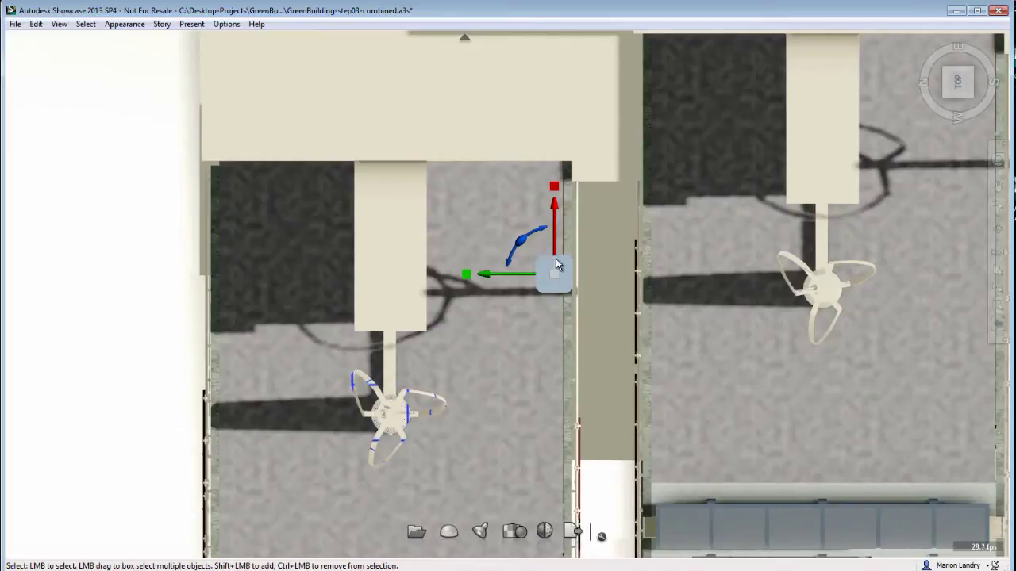
left_click_drag(519, 246, 554, 343)
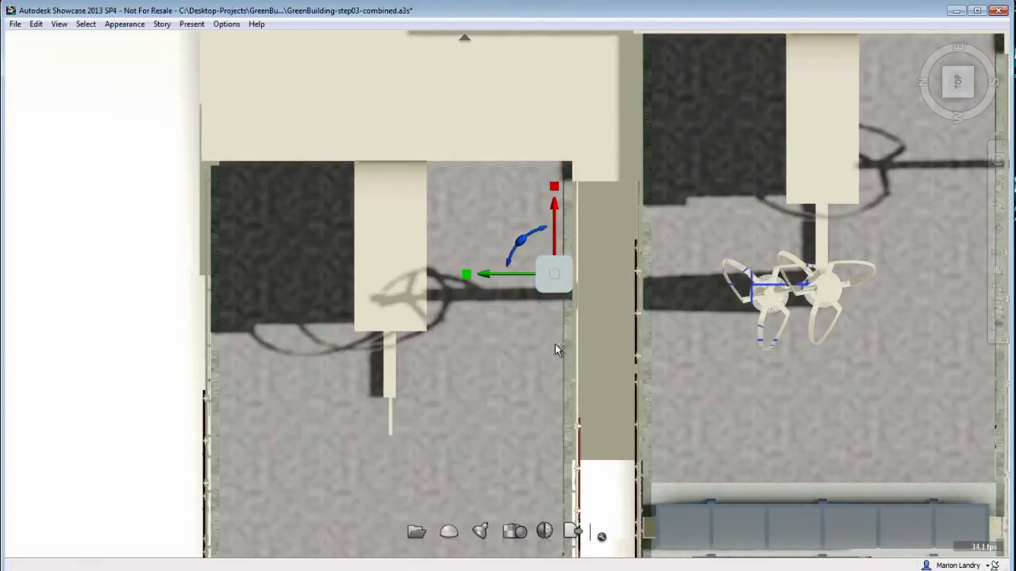
key("ctrl+z")
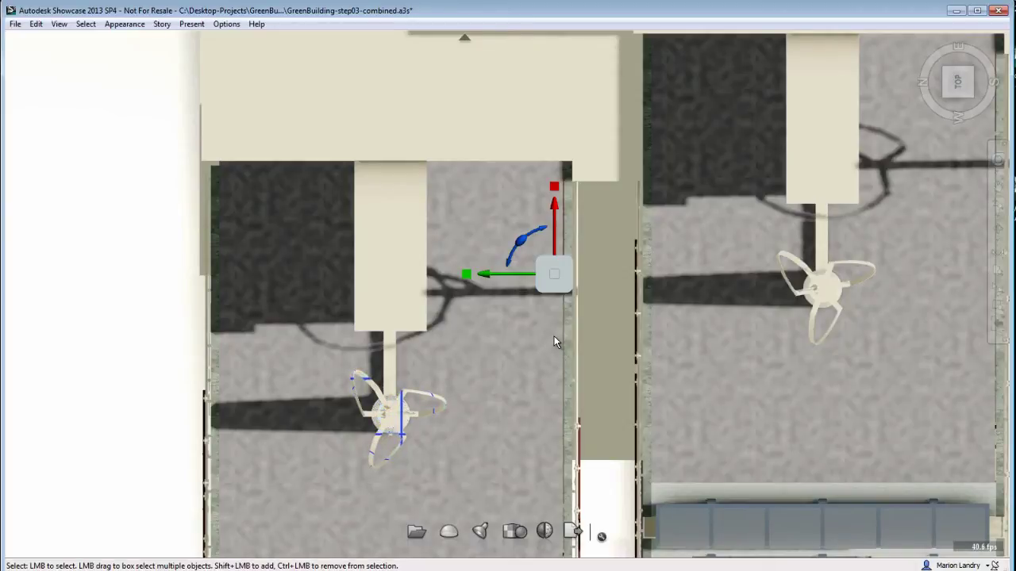
Move the first windmill's pivot by hand onto the centre of its mast in the top view
key("Insert")
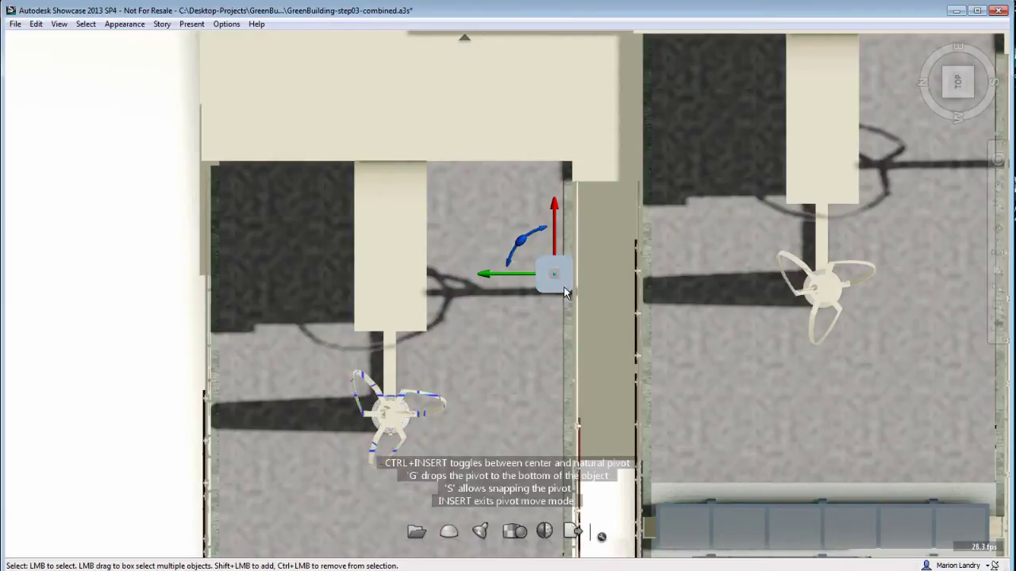
left_click_drag(554, 274, 399, 434)
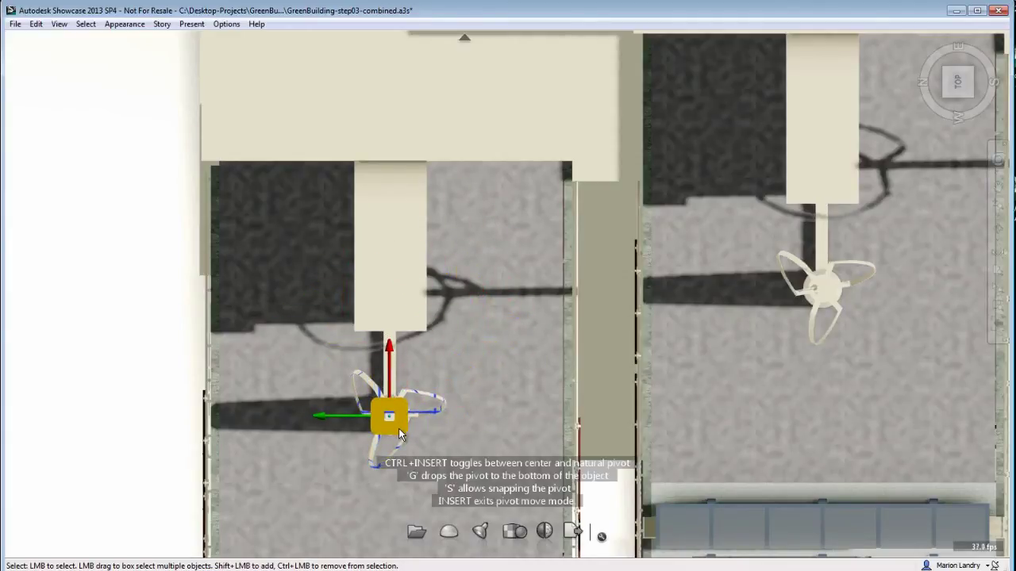
scroll(390, 416, "up", 5)
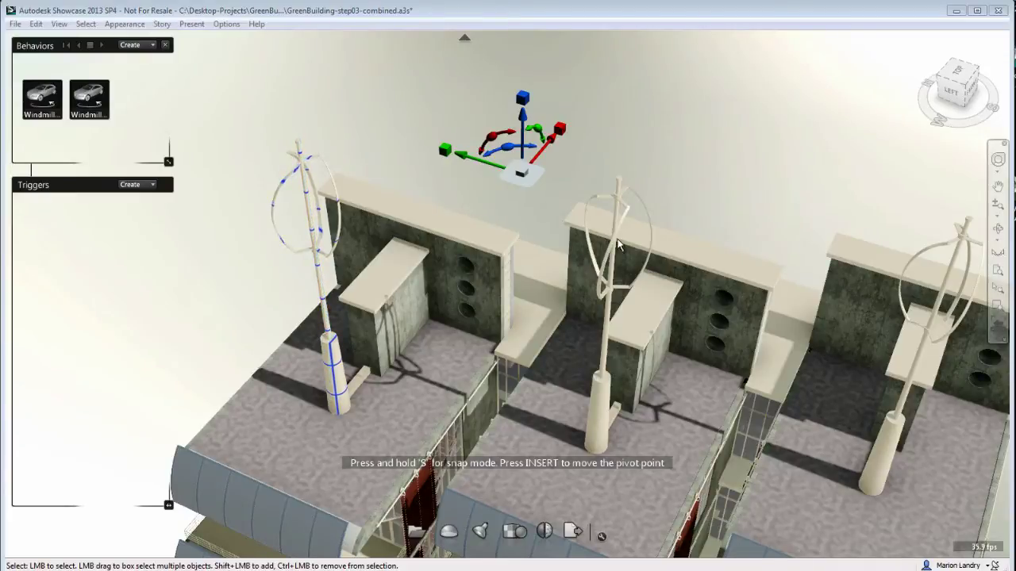
Enter pivot move mode for the first windmill and toggle its pivot repeatedly between the center and natural positions
key("Insert")
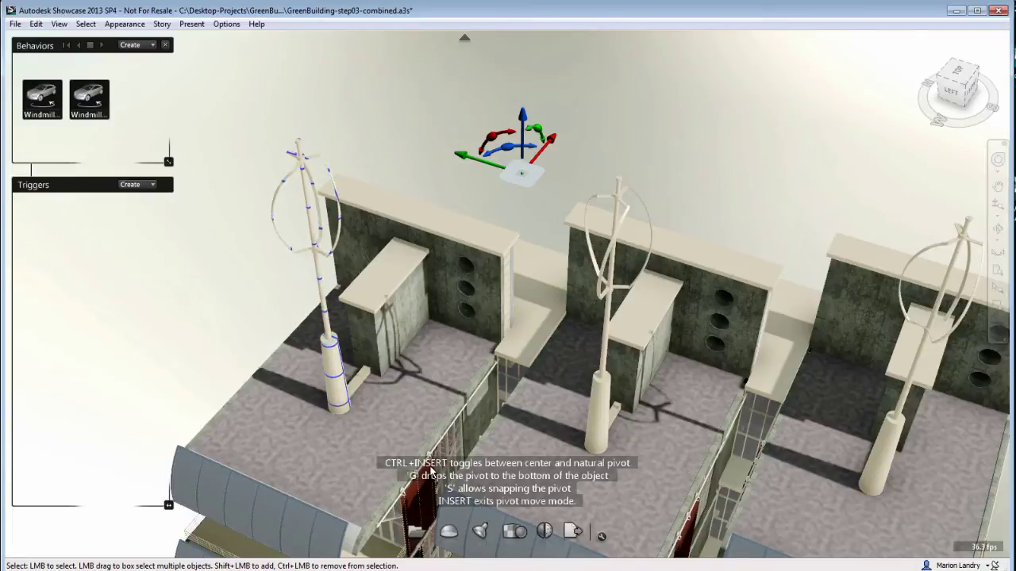
key("ctrl")
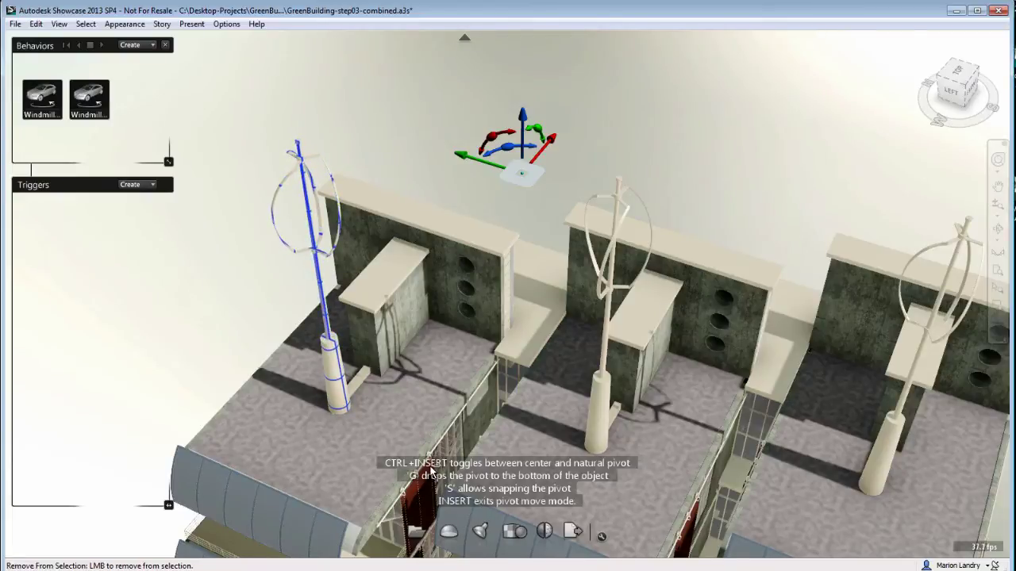
key("ctrl+Insert")
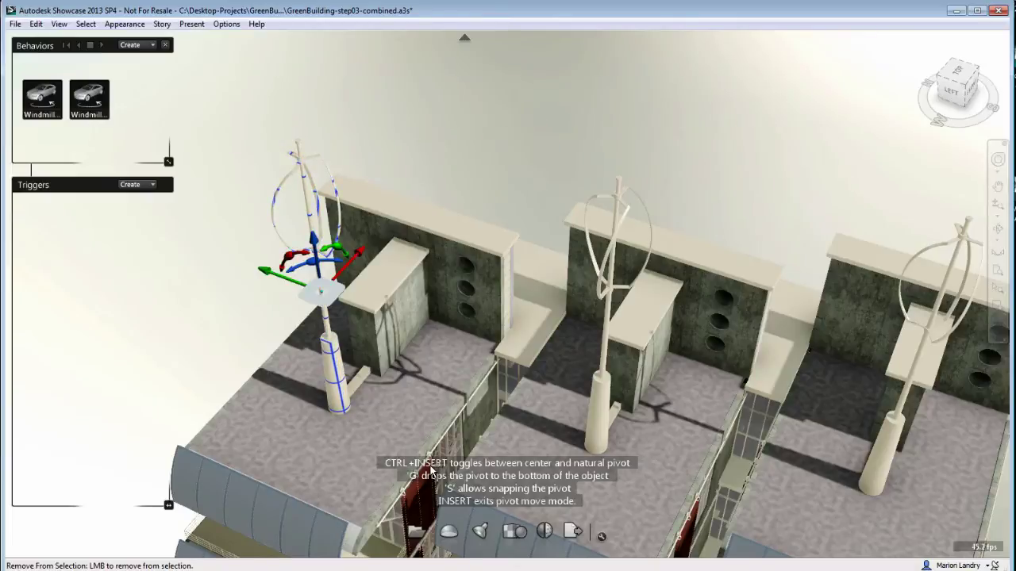
key("ctrl+Insert")
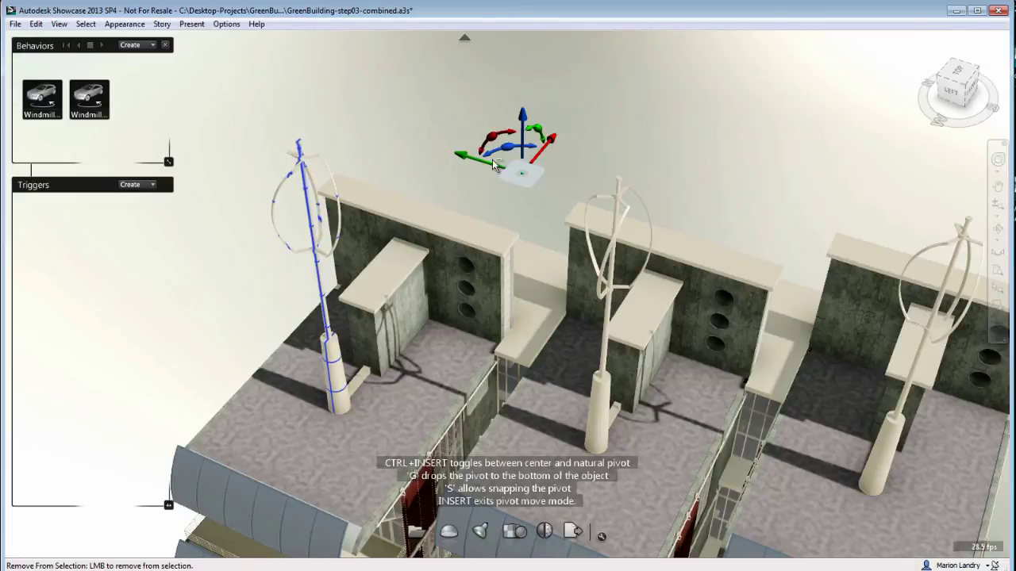
key("ctrl+Insert")
key("ctrl+Insert")
key("ctrl+Insert")
key("ctrl+Insert")
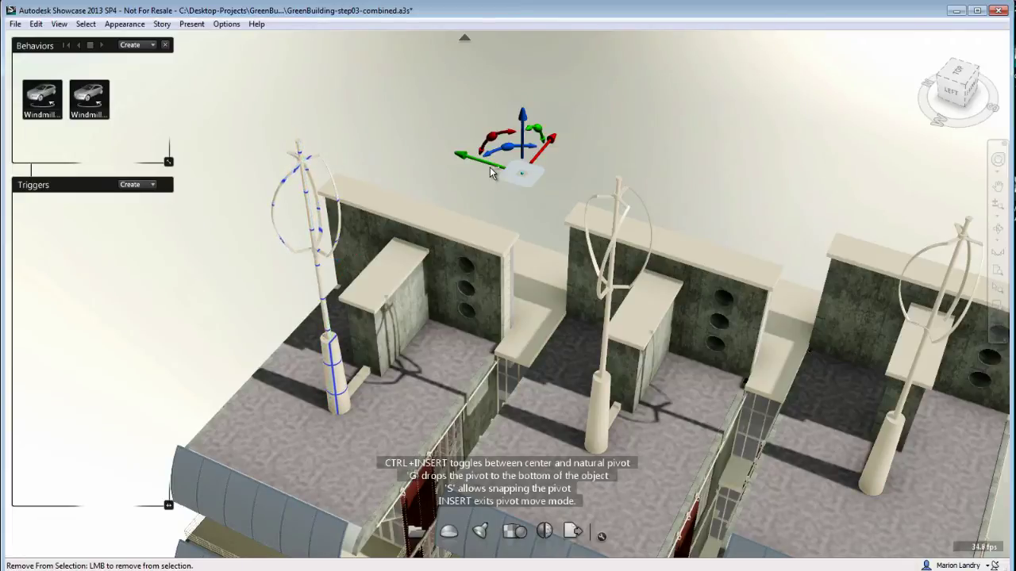
key("ctrl+Insert")
key("ctrl+Insert")
key("ctrl+Insert")
key("ctrl+Insert")
key("ctrl+Insert")
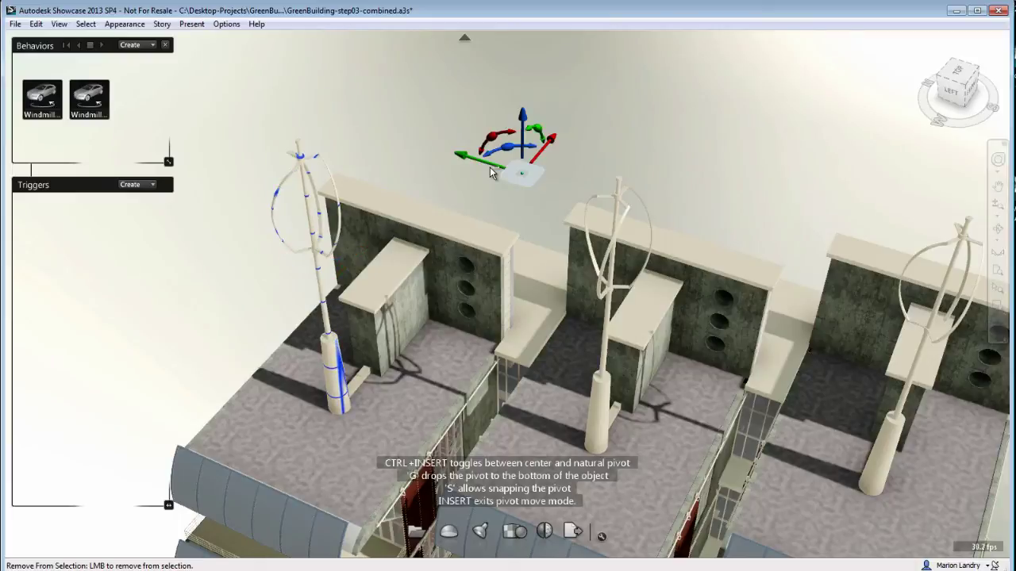
key("ctrl+Insert")
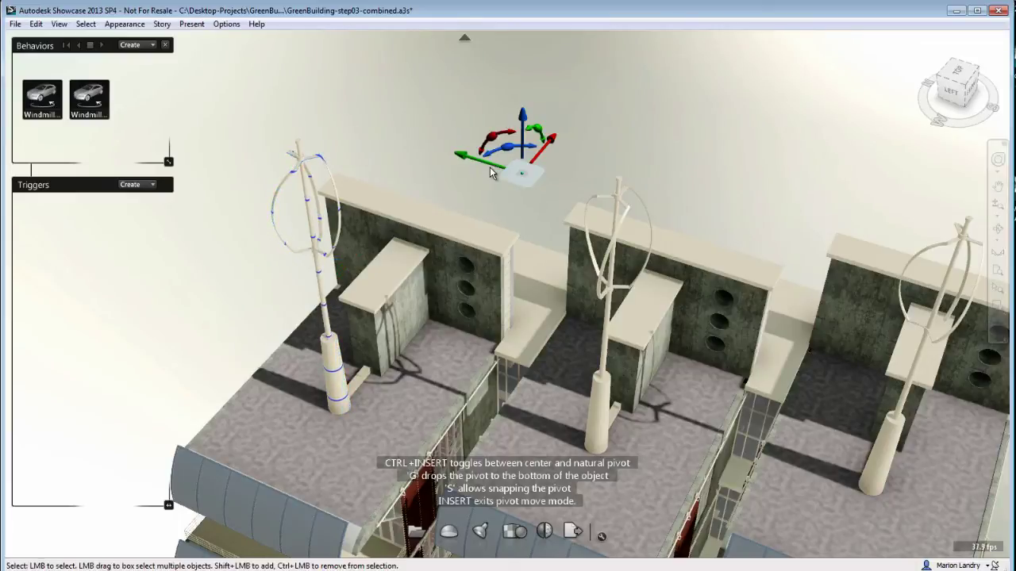
Snap the first windmill's pivot in turn onto the nearby wall corner, the wall cap's corner and the corner of the small box
key("s")
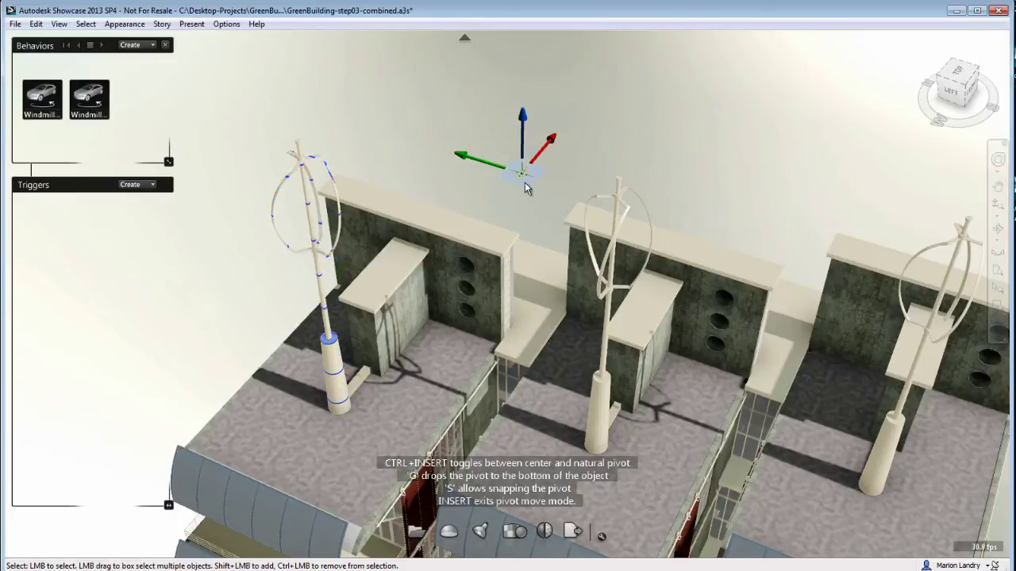
left_click(502, 255)
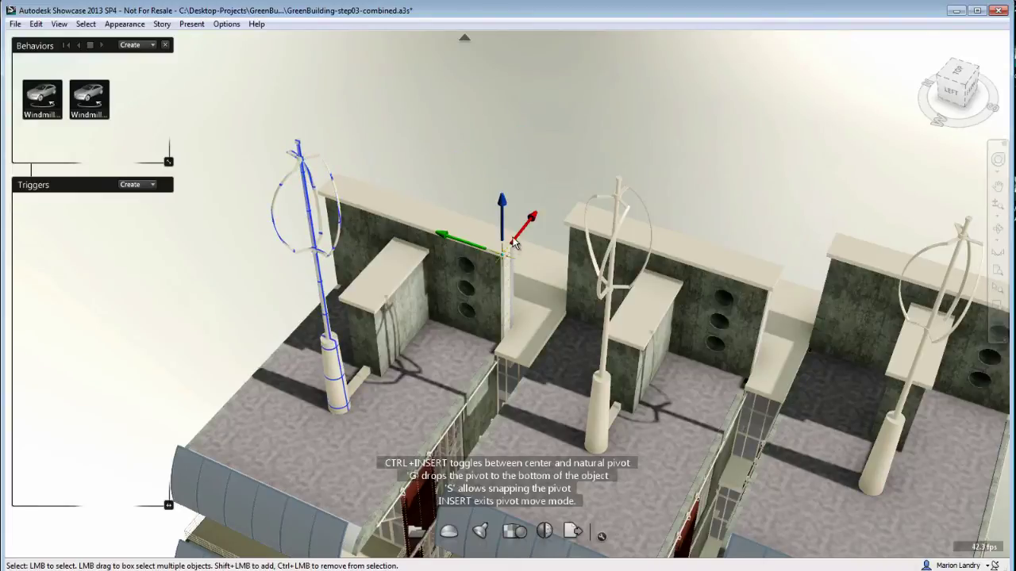
left_click(517, 235)
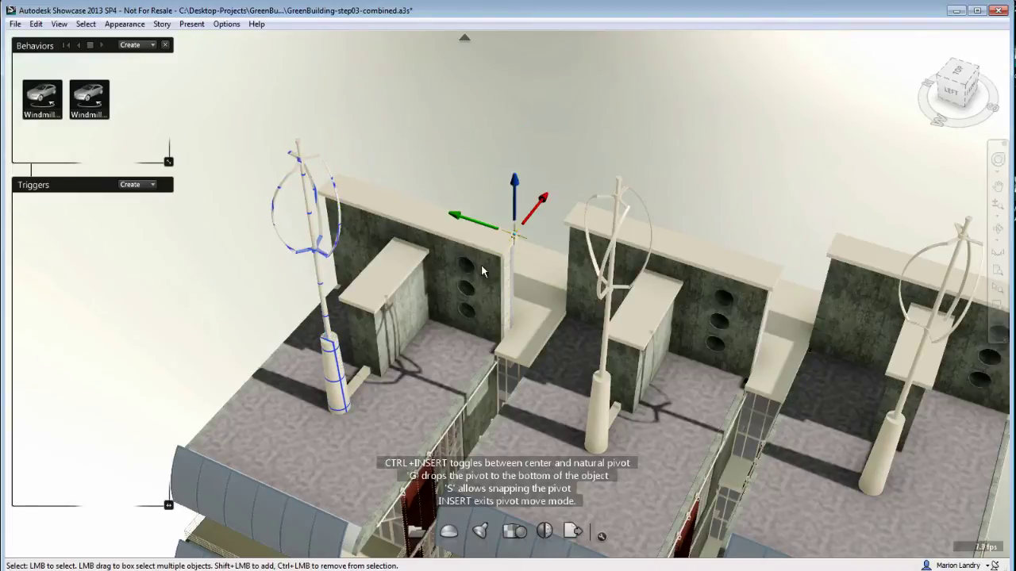
left_click(376, 316)
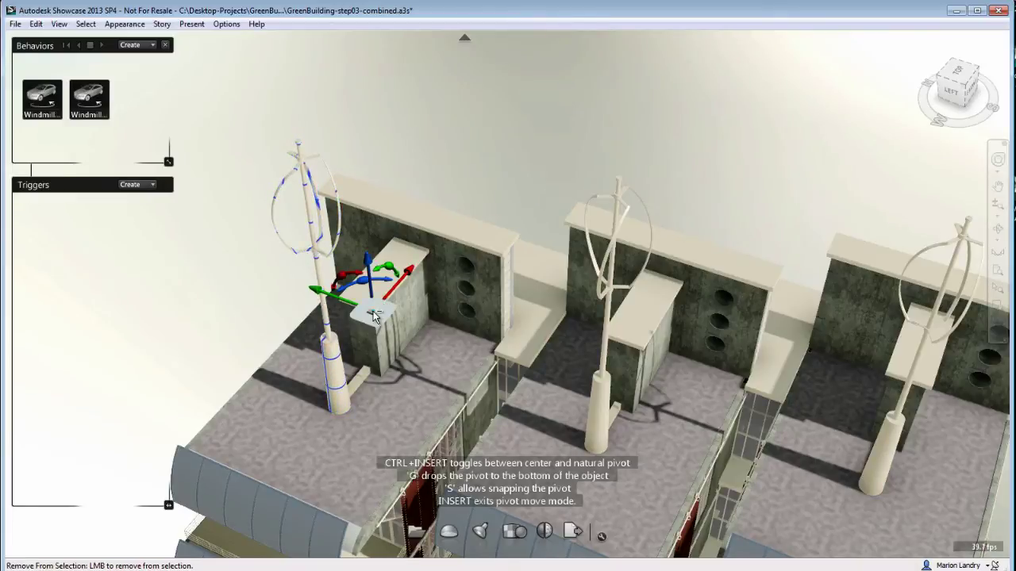
Return the first windmill's pivot to its center outside pivot move mode, and test it with a tilting rotation that is undone
key("ctrl+Insert")
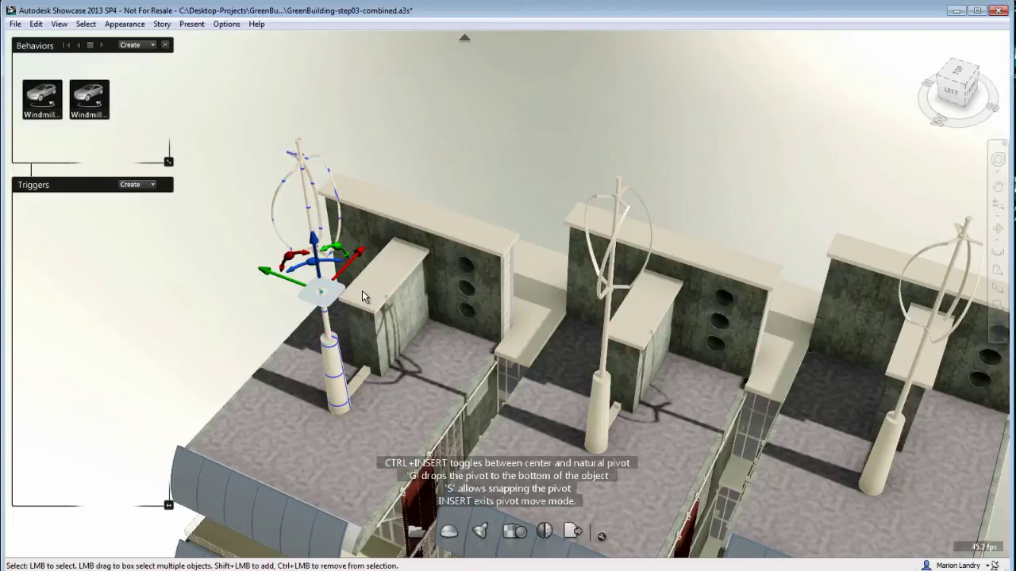
key("Insert")
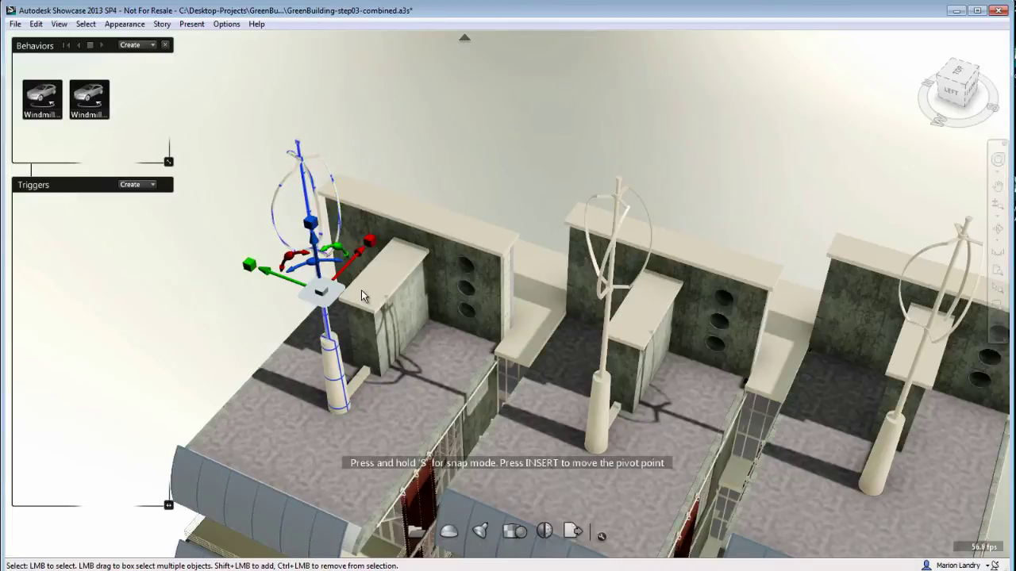
left_click_drag(340, 246, 315, 260)
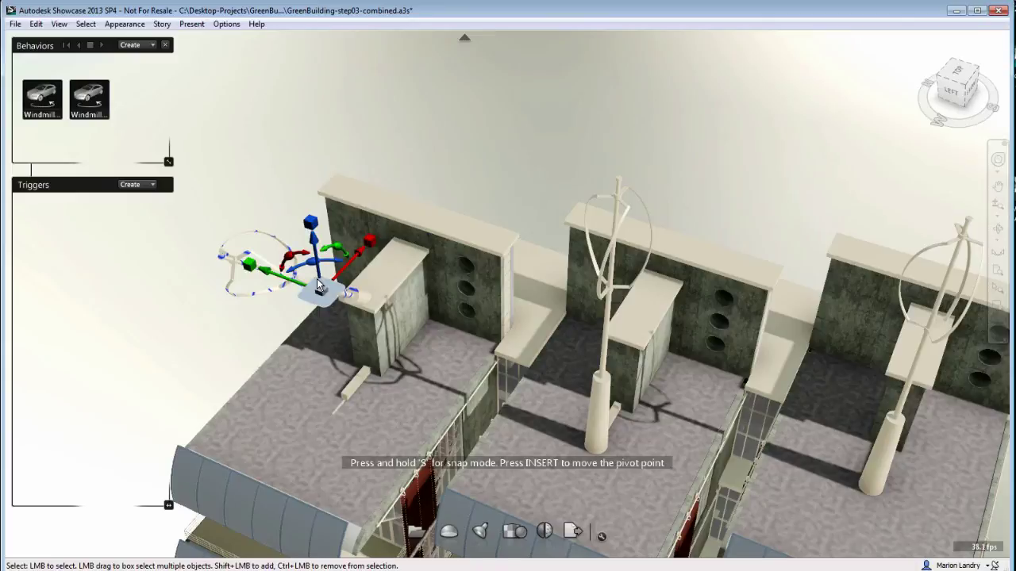
key("ctrl+z")
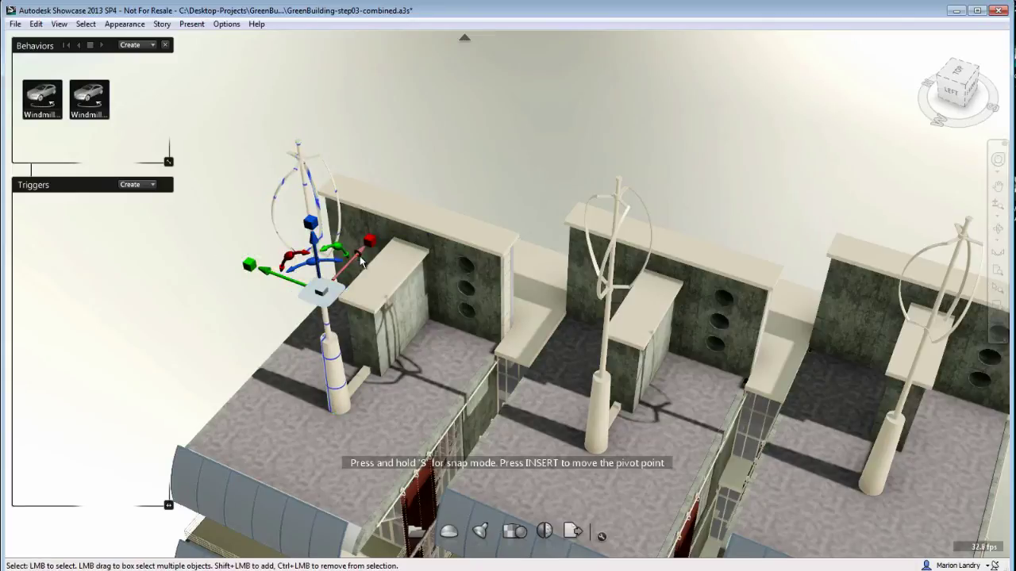
Move the first windmill's pivot up along its mast to near the top of the rotor
mouse_move(341, 397)
middle_mouse_down("alt")
mouse_move(468, 321)
mouse_move(495, 346)
mouse_move(476, 253)
middle_mouse_up("alt")
left_click_drag(476, 228, 609, 298)
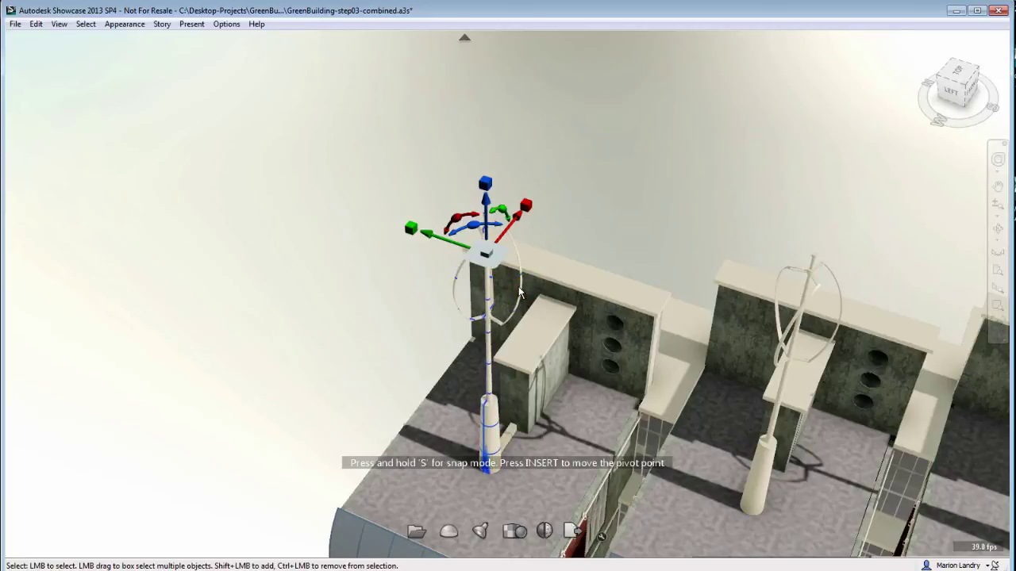
middle_click_drag(519, 293, 479, 263)
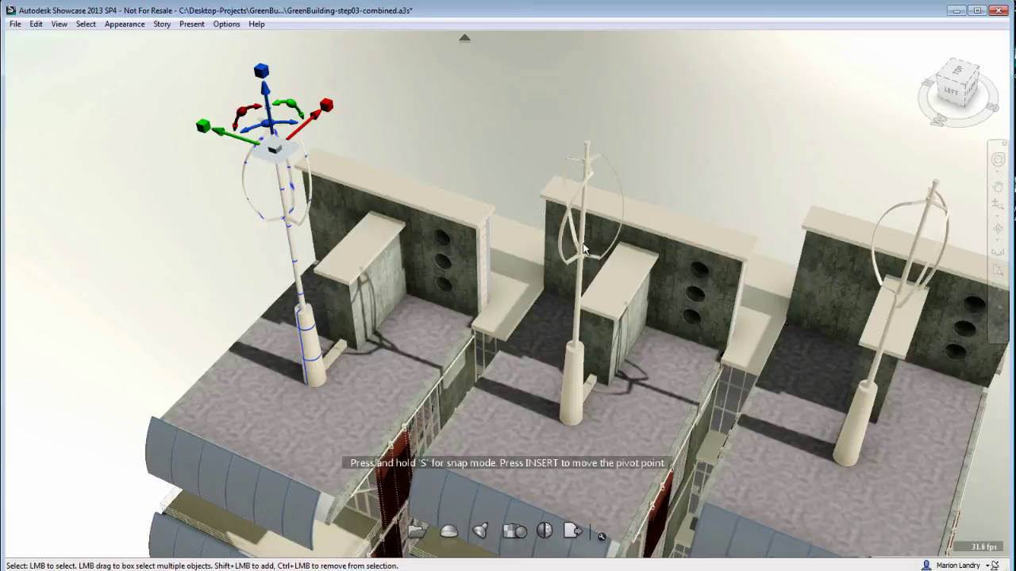
Clear the windmill selection and play the existing windmill turntable behaviors
left_click(136, 120)
key("b")
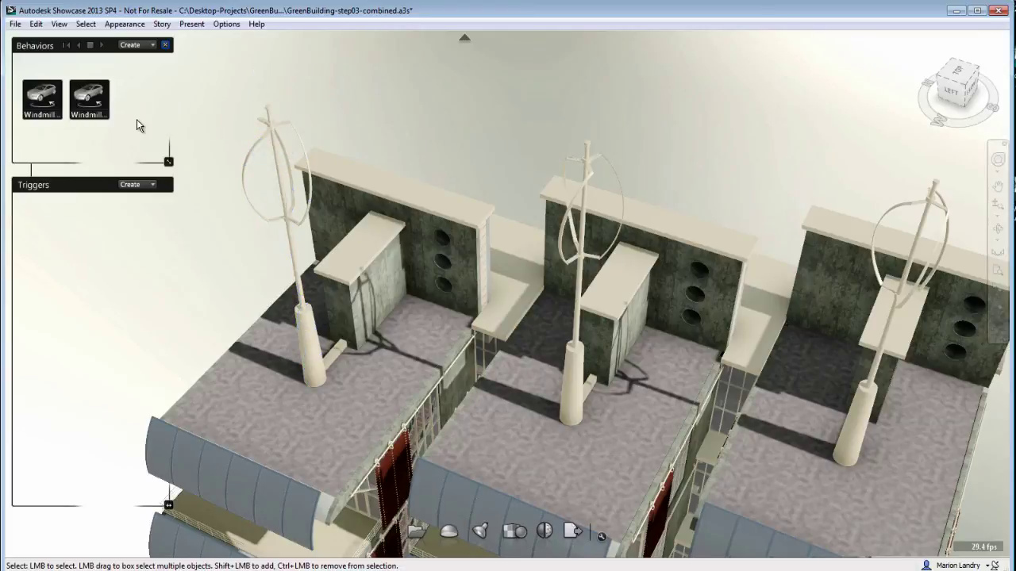
left_click(100, 45)
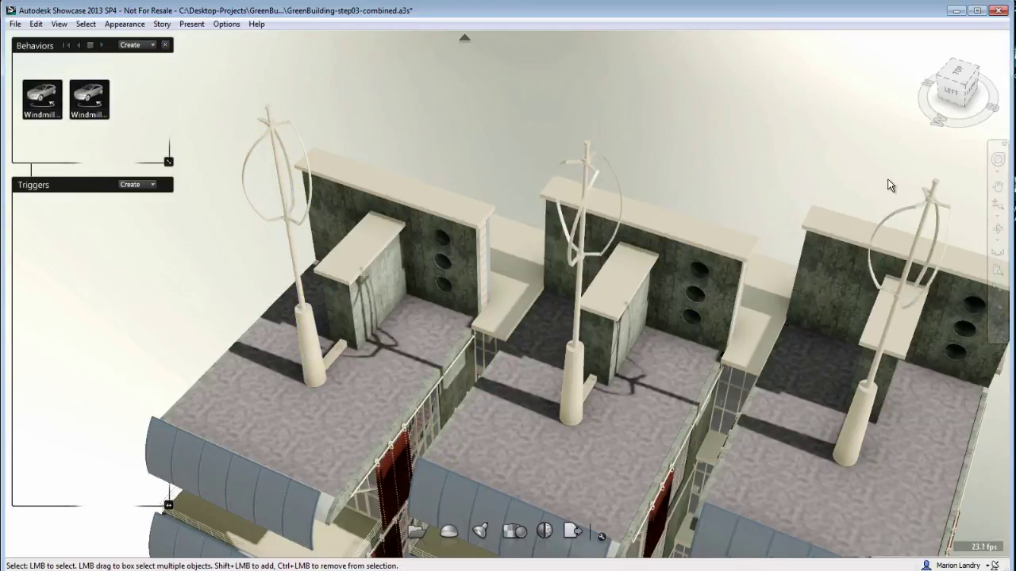